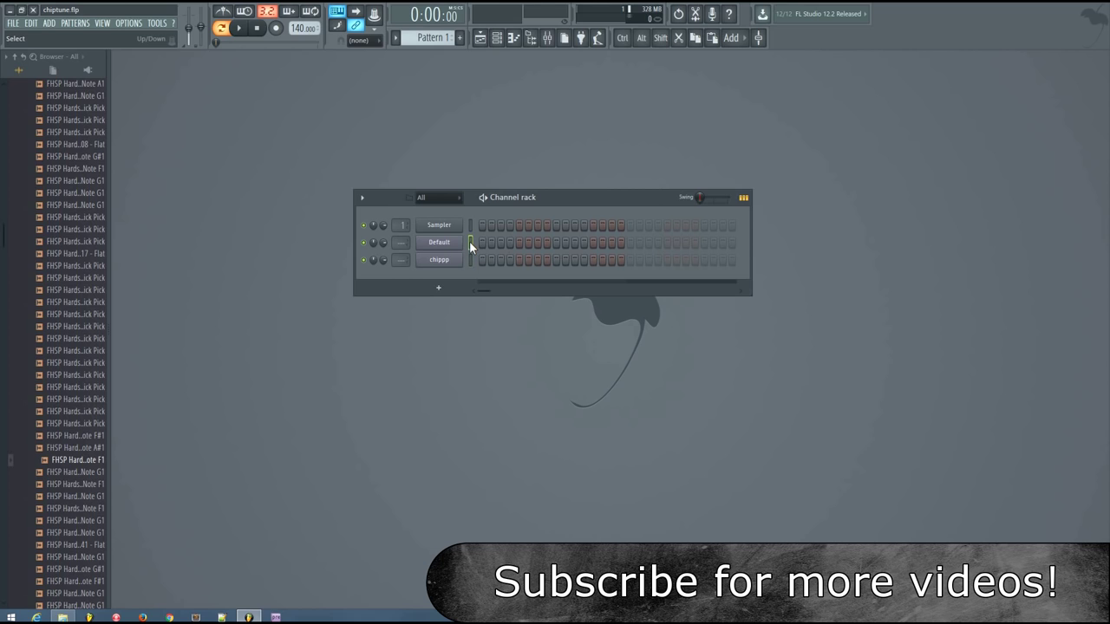
Audition the upper Default channel with several notes
key(z)
key(z)
key(z)
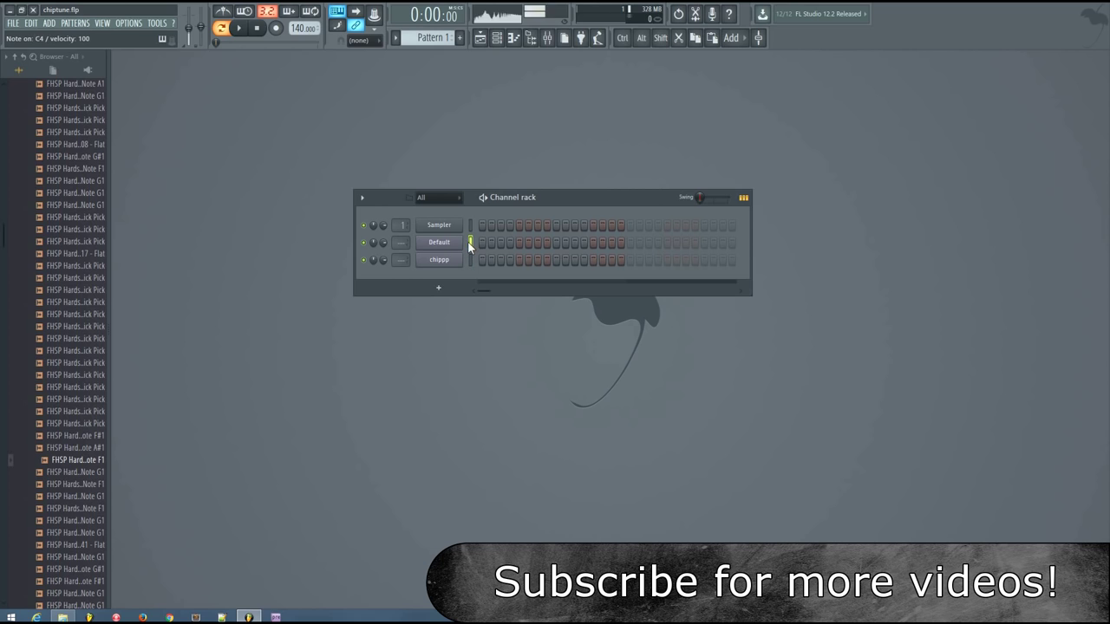
key(s)
key(s)
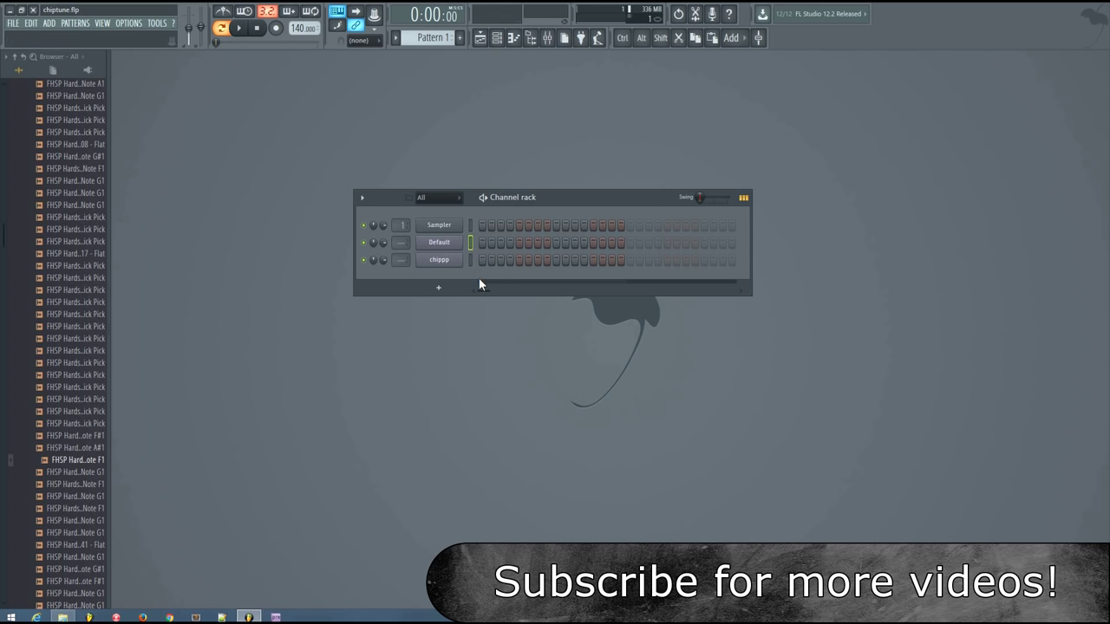
Look over the main settings of the chippp channel's Sytrus and close it
click(452, 259)
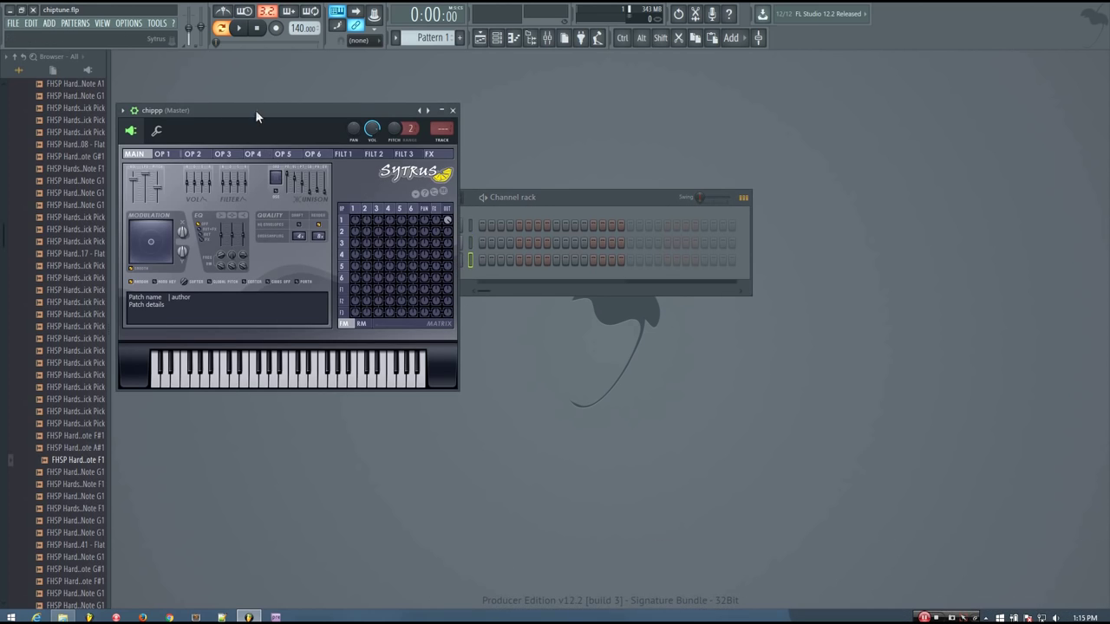
drag(255, 111, 285, 111)
click(159, 111)
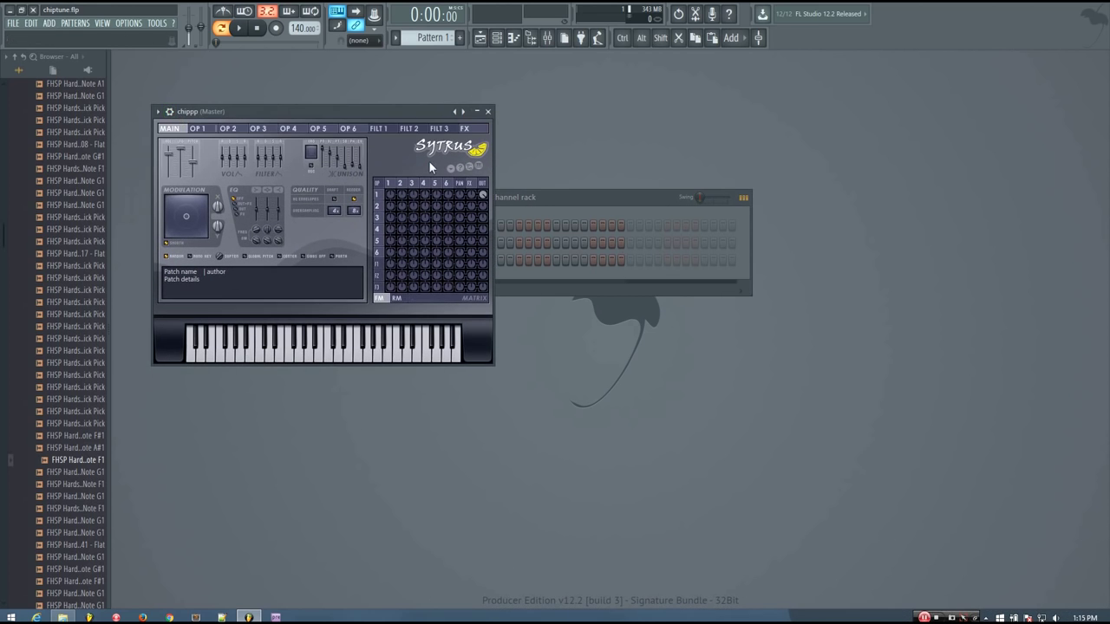
click(488, 111)
Add a new Sytrus channel and load its Default preset
click(425, 287)
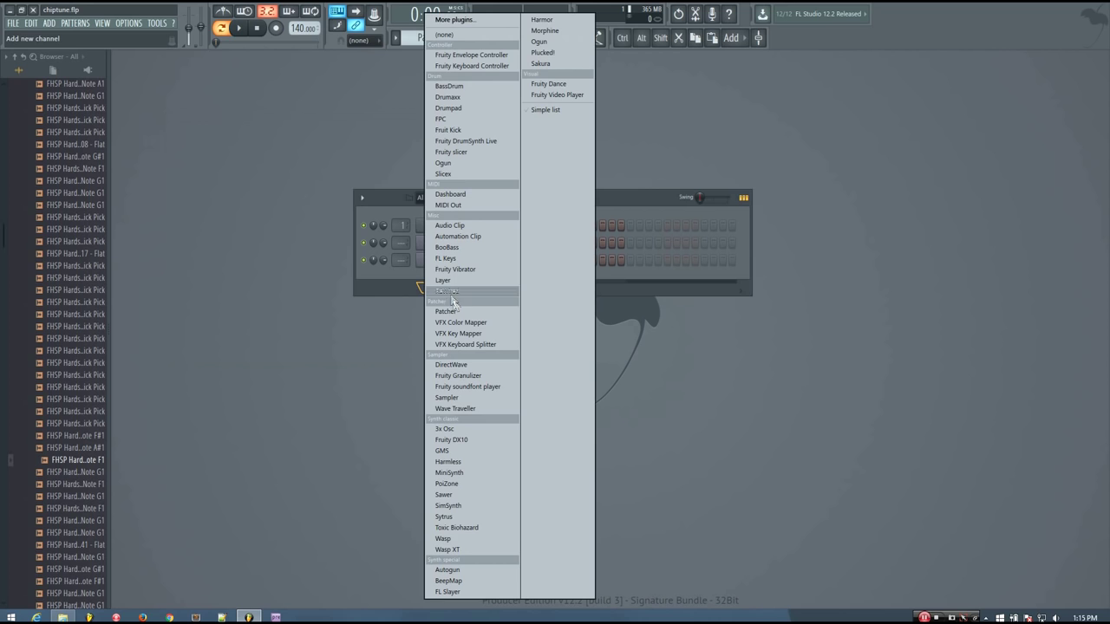
click(444, 516)
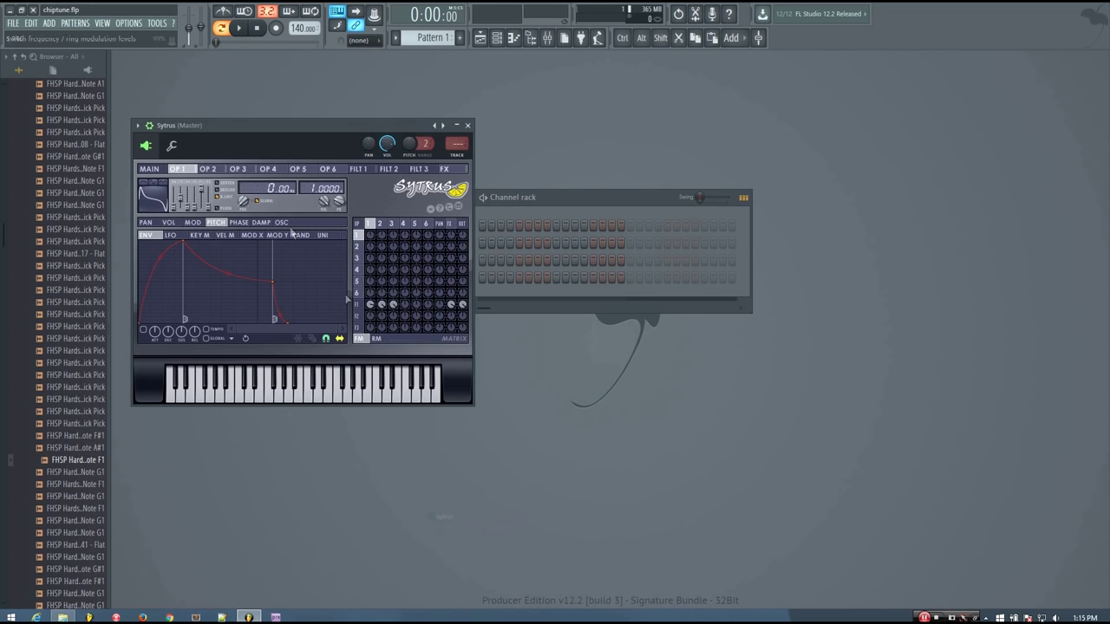
click(149, 126)
mouse_move(155, 160)
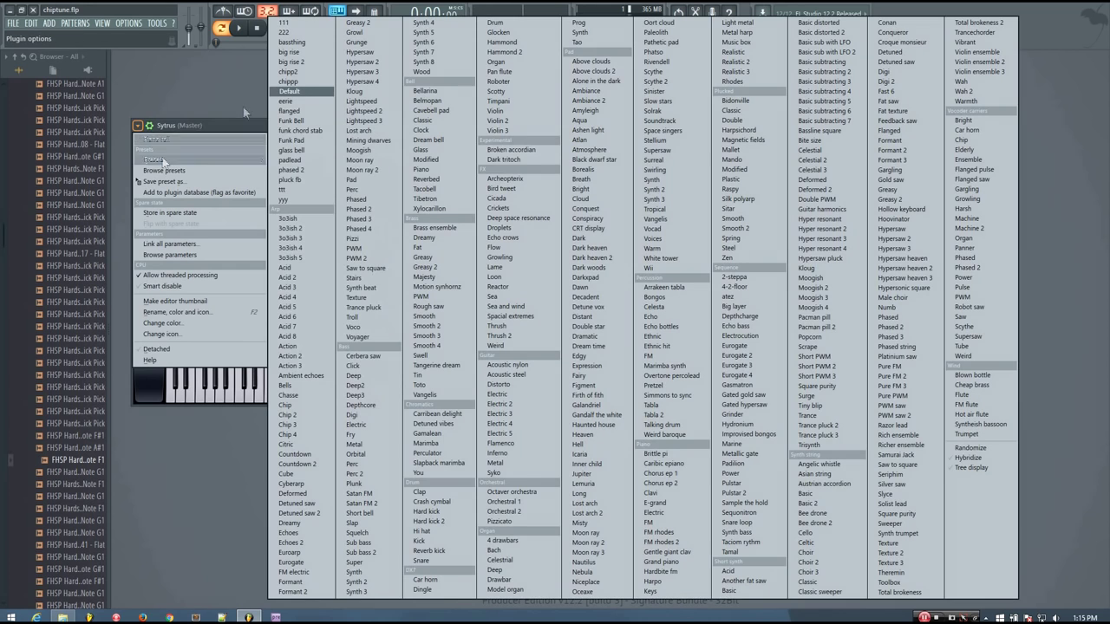
click(295, 93)
drag(347, 117, 717, 204)
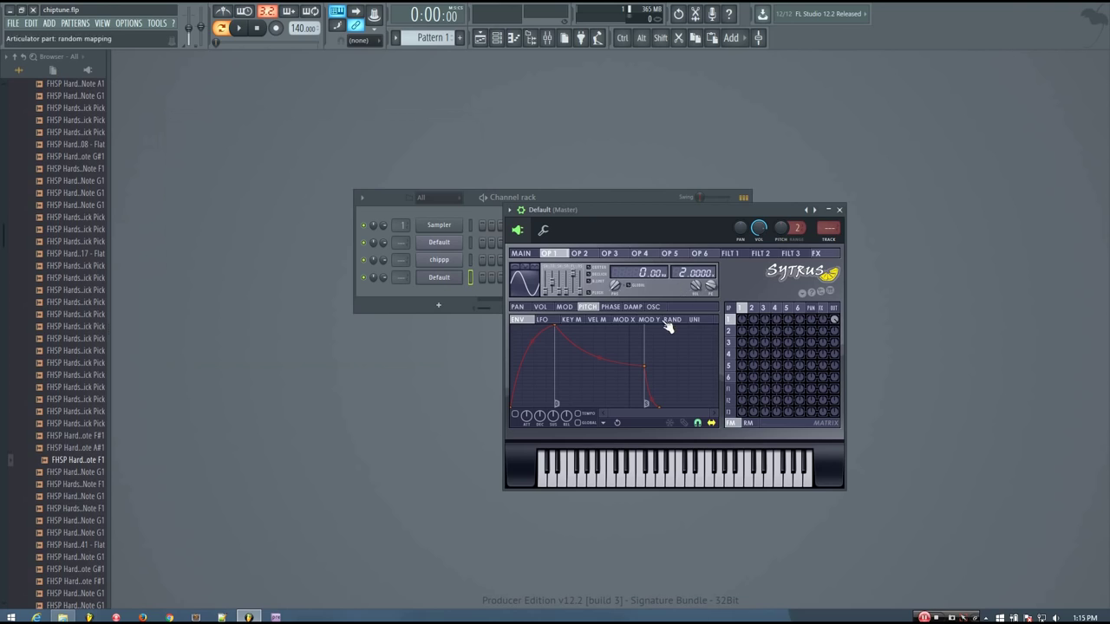
Set operator 1's waveform to Square and convert the shape to sine harmonics
right_click(523, 283)
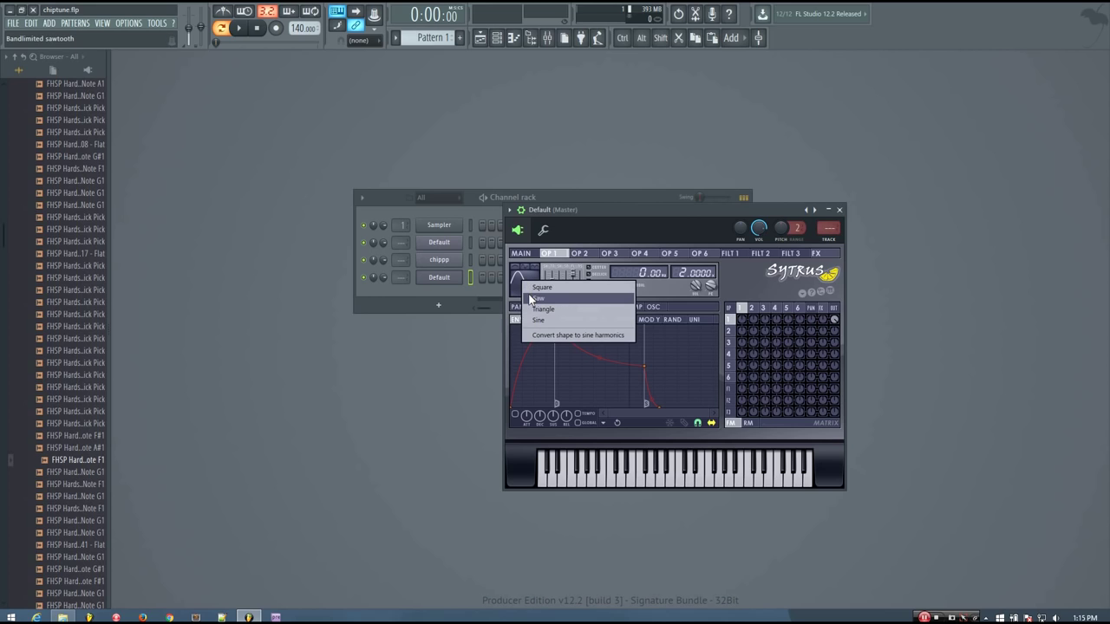
click(535, 289)
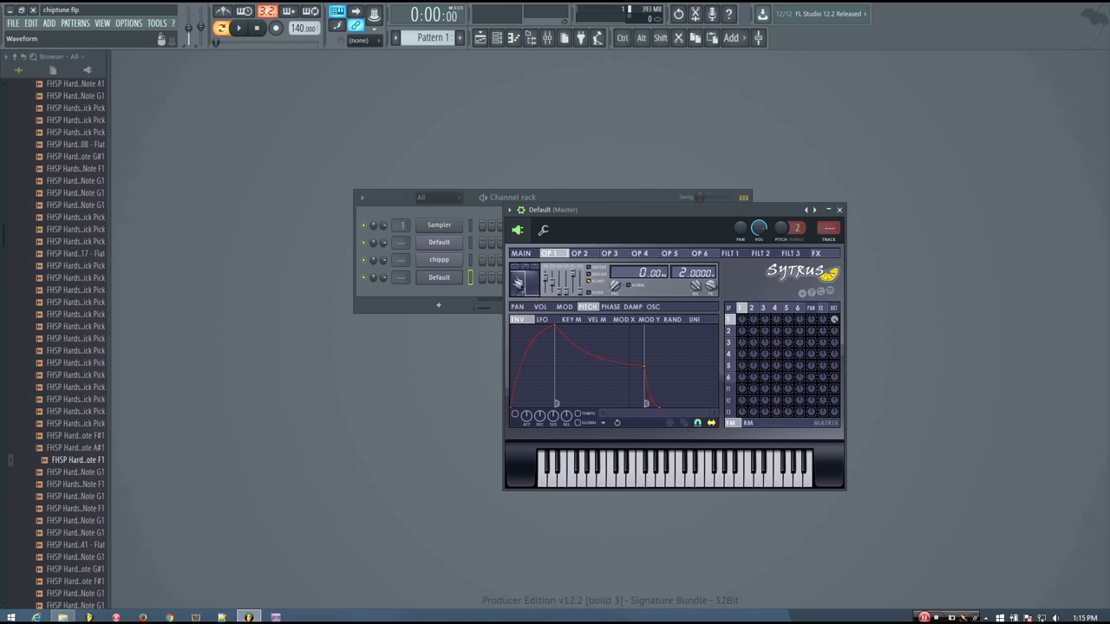
click(519, 288)
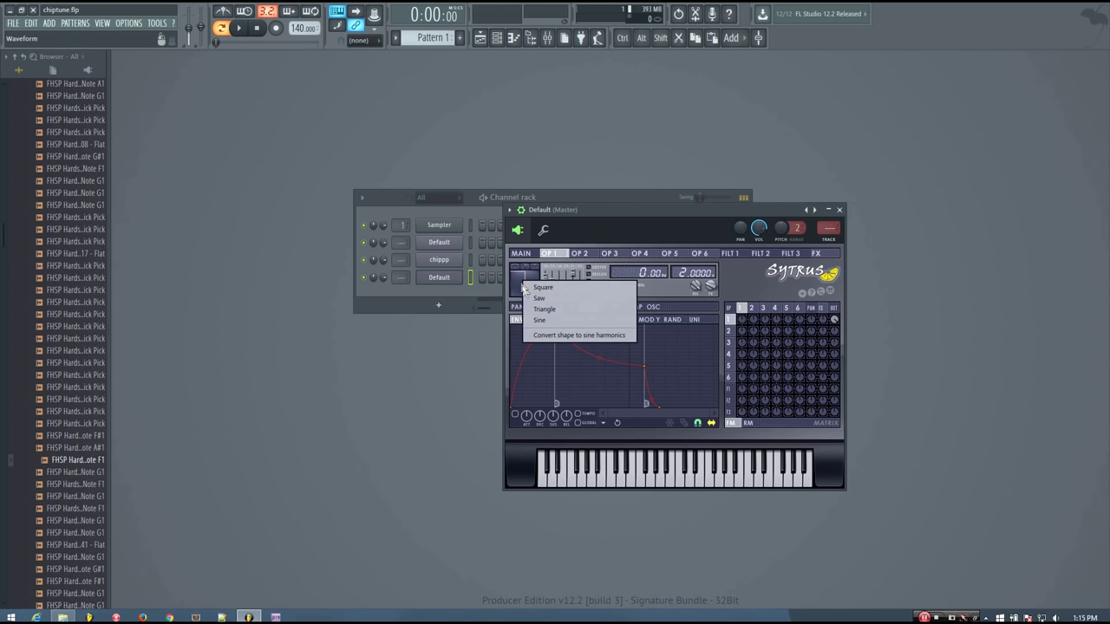
click(579, 336)
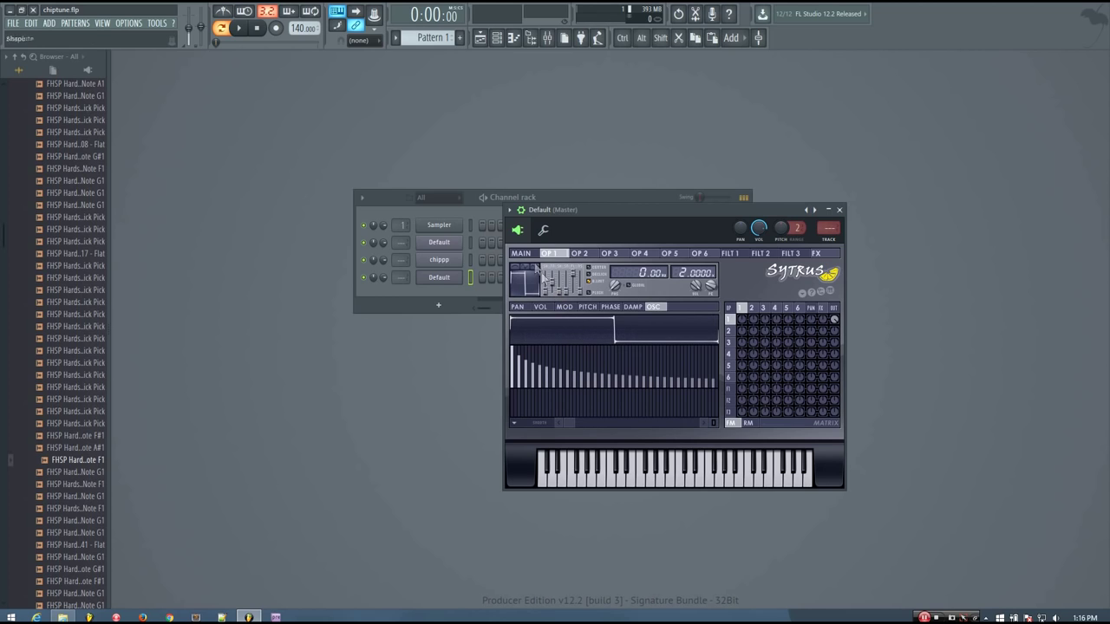
Enable operator 1's volume envelope and turn its attack, sustain and release scales fully down
click(531, 253)
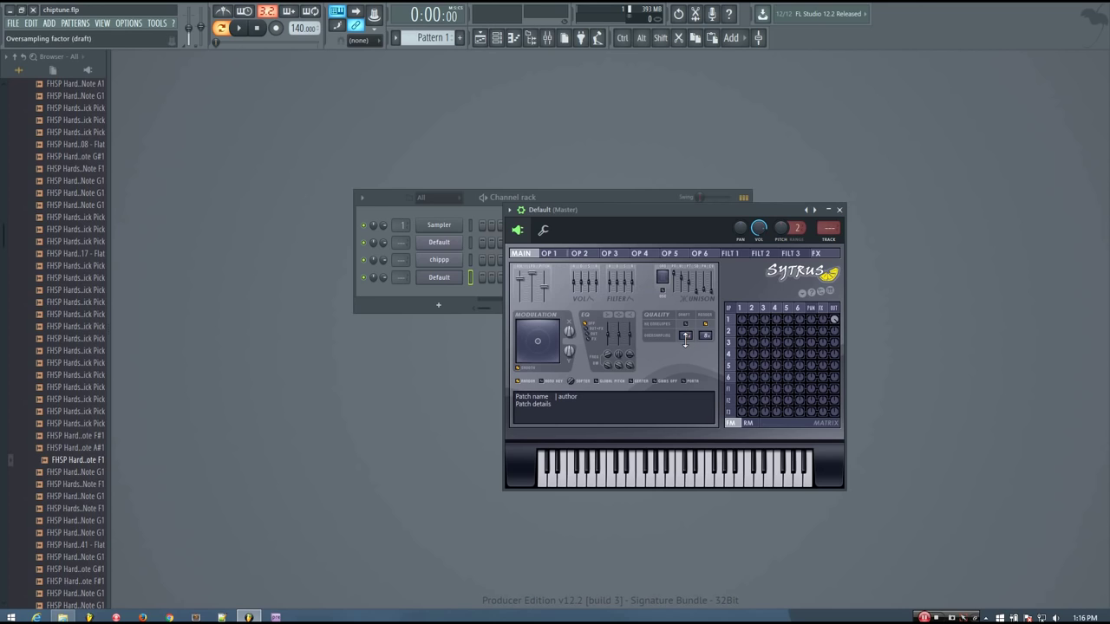
click(557, 256)
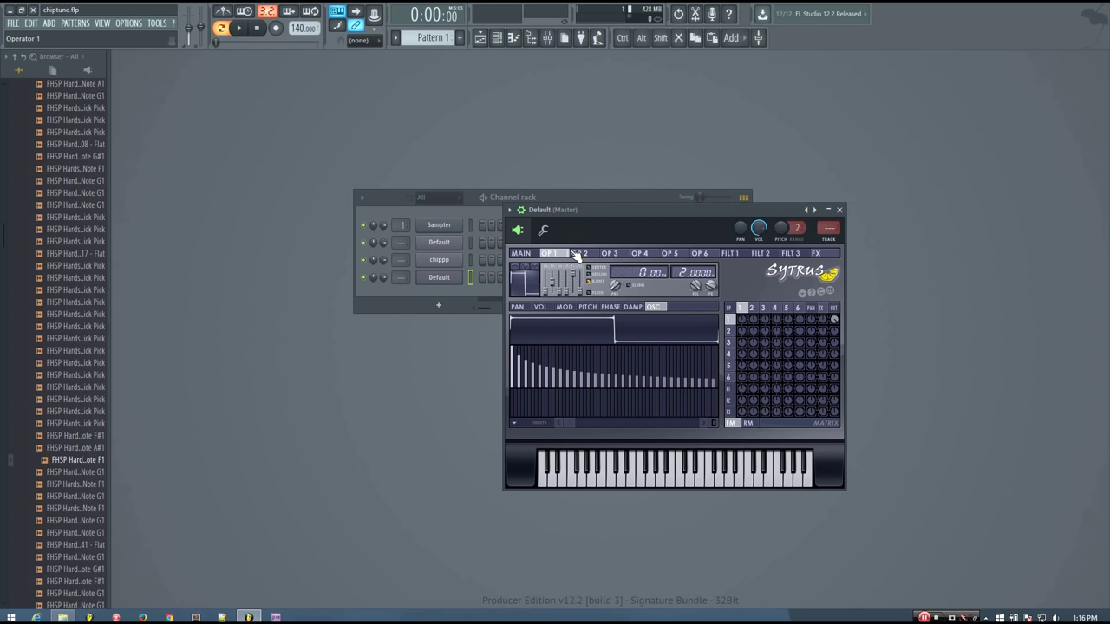
click(540, 308)
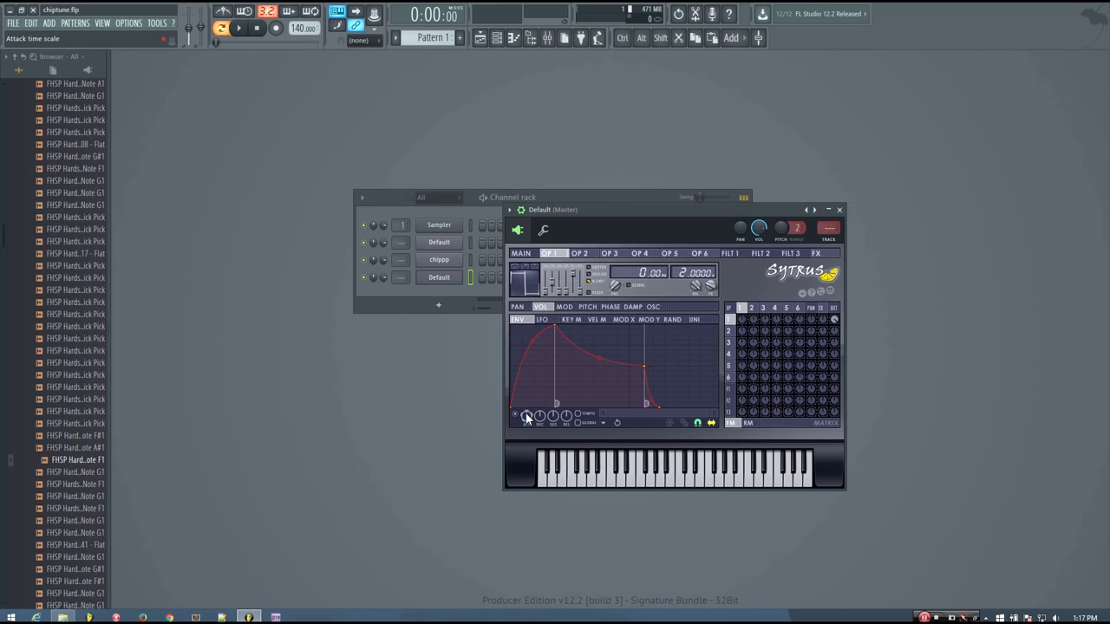
drag(526, 417, 526, 468)
drag(553, 416, 553, 468)
drag(567, 414, 566, 468)
Audition the new patch with a few notes while trying the volume envelope's decay scale
key(z)
key(b)
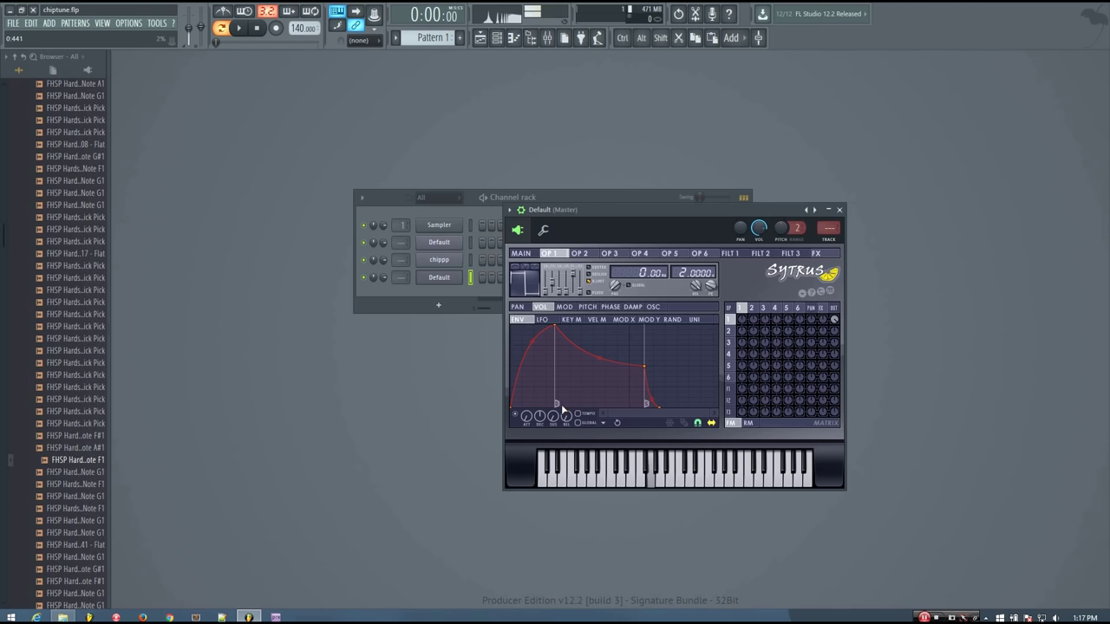
key(n)
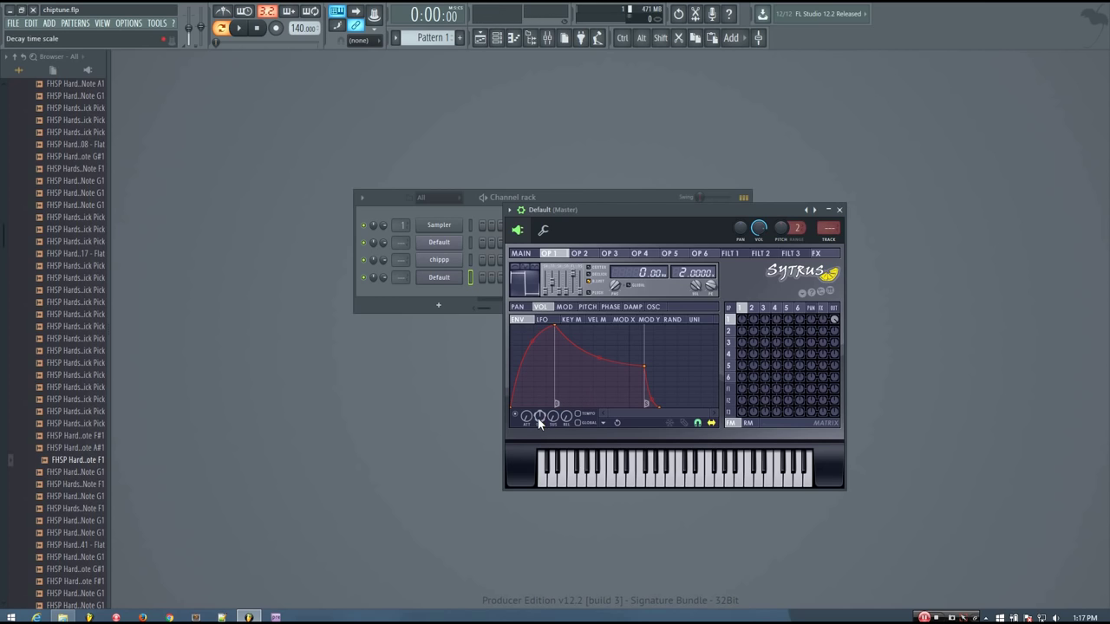
drag(540, 419, 599, 402)
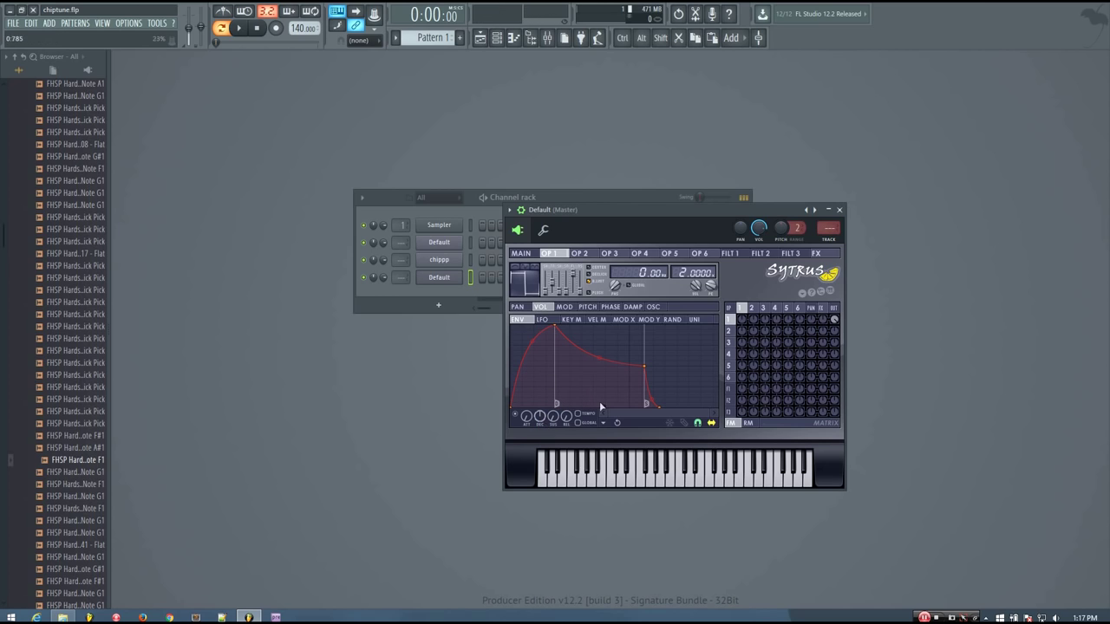
Enable operator 1's pitch envelope, raise its first point to the centre line, place point 2 at 0:300 and 100%, and set its mode to Stairs
click(590, 308)
drag(516, 406, 515, 364)
drag(557, 328, 548, 327)
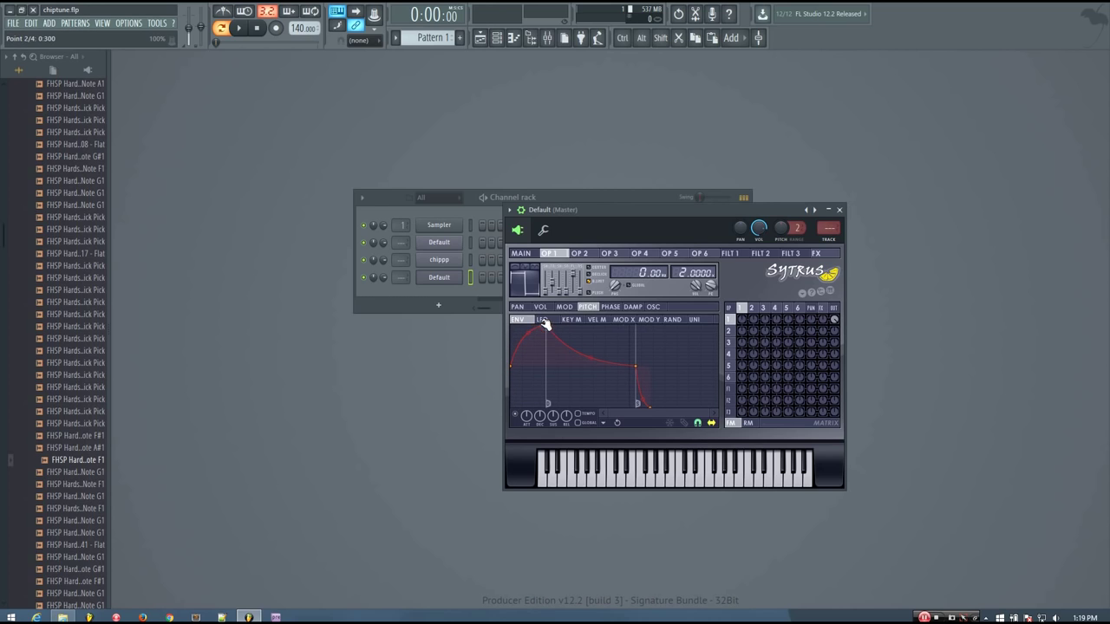
right_click(548, 327)
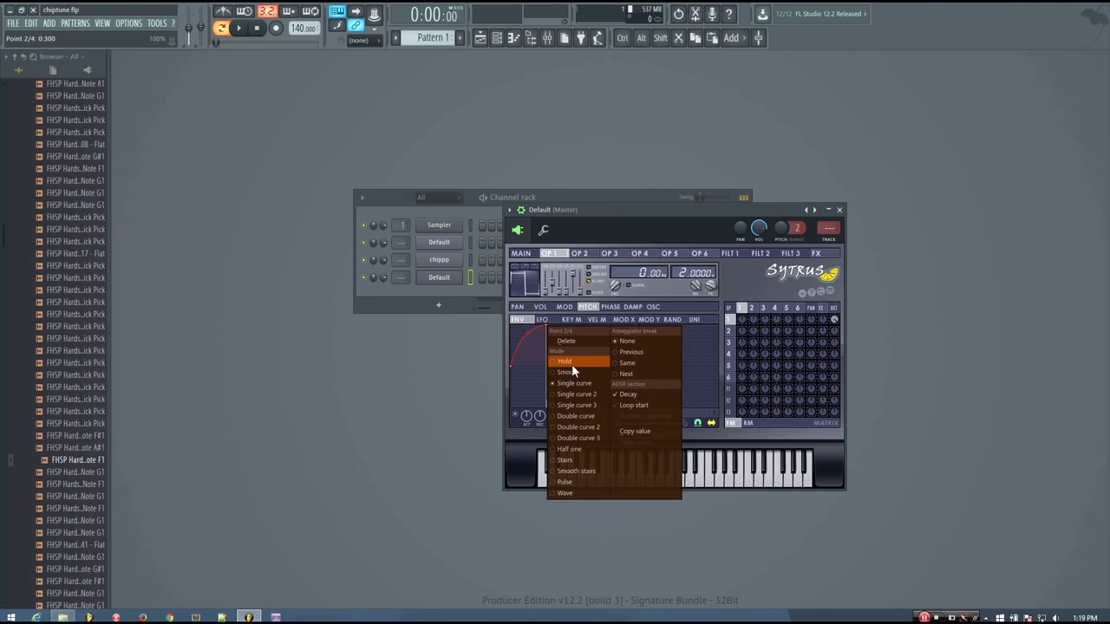
click(565, 466)
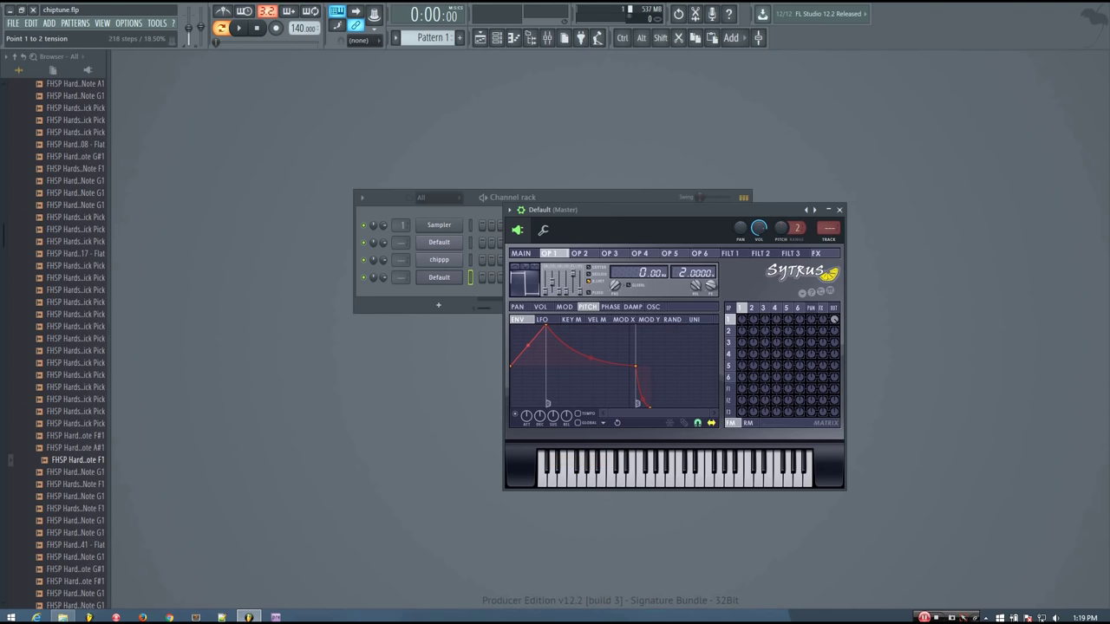
Adjust the tension between the first two pitch envelope points until the stairs form a single jump
mouse_move(528, 345)
mouse_down()
mouse_move(529, 355)
mouse_move(529, 335)
mouse_up()
drag(591, 360, 590, 364)
mouse_move(526, 345)
mouse_down()
mouse_move(526, 323)
mouse_move(527, 345)
mouse_up()
Move the third pitch envelope point to 100% at 0:899 and delete the last point
drag(638, 367, 619, 327)
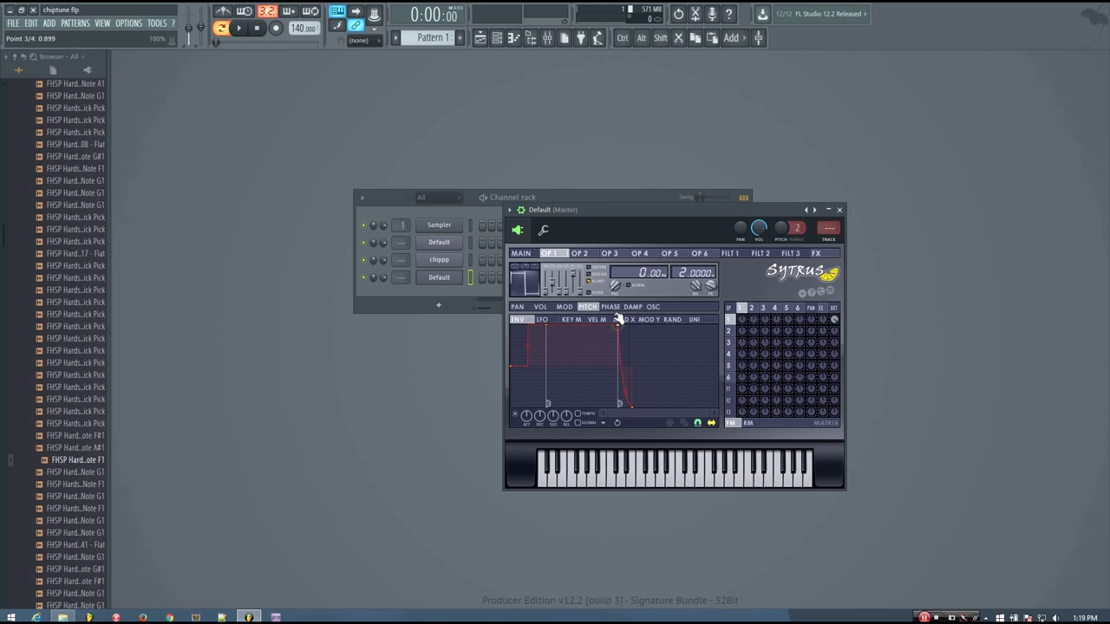
right_click(638, 409)
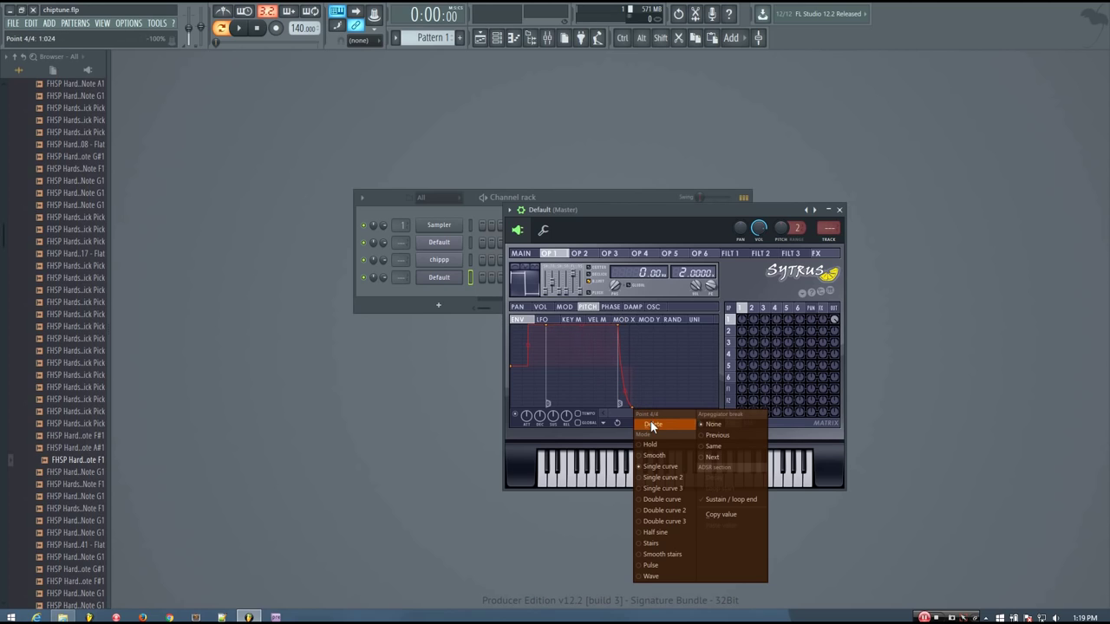
click(651, 420)
Set the pitch envelope's attack stairs to 3 steps, testing the sound with notes before and after
key(z)
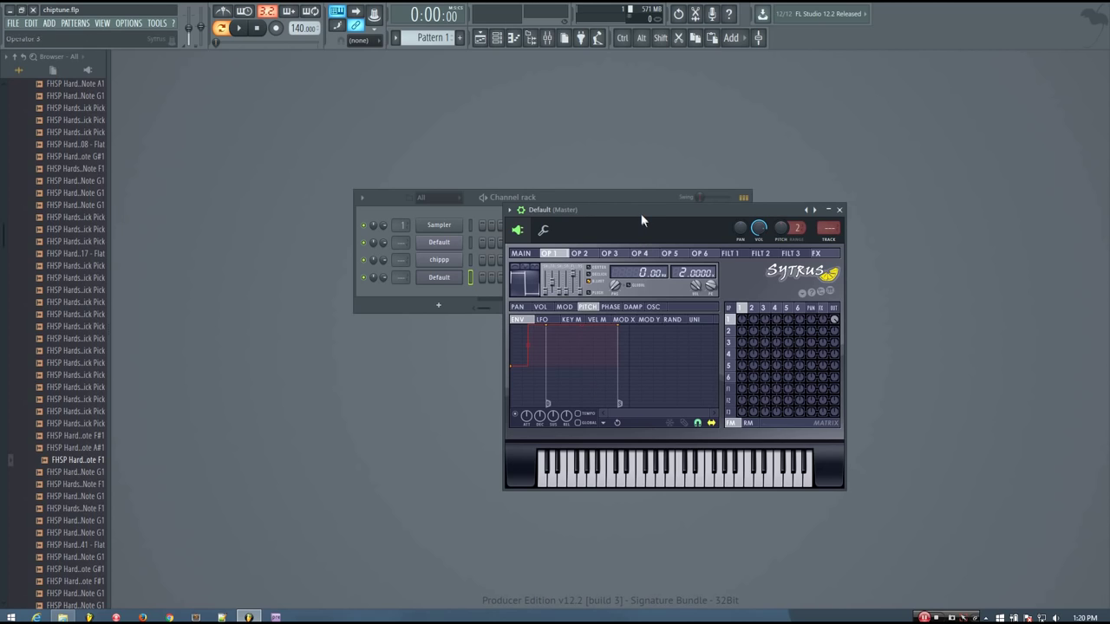
key(z)
key(b)
mouse_move(528, 361)
mouse_down()
mouse_move(540, 360)
mouse_move(527, 352)
mouse_up()
key(z)
key(b)
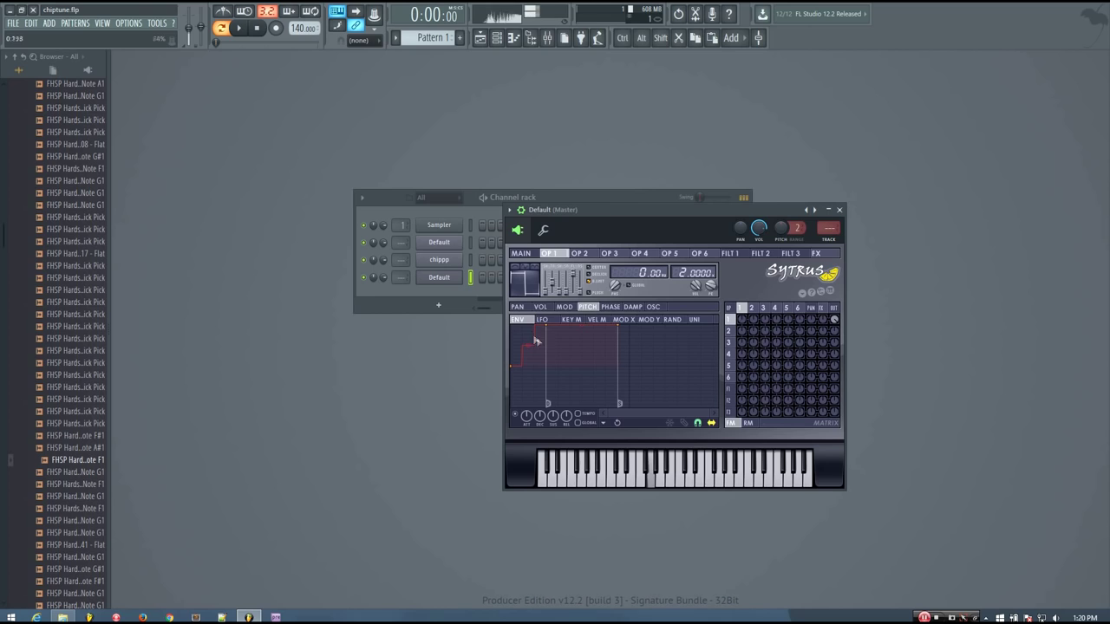
Try different positions for the second pitch envelope point and different stair tension, and audition the result
drag(537, 341, 544, 346)
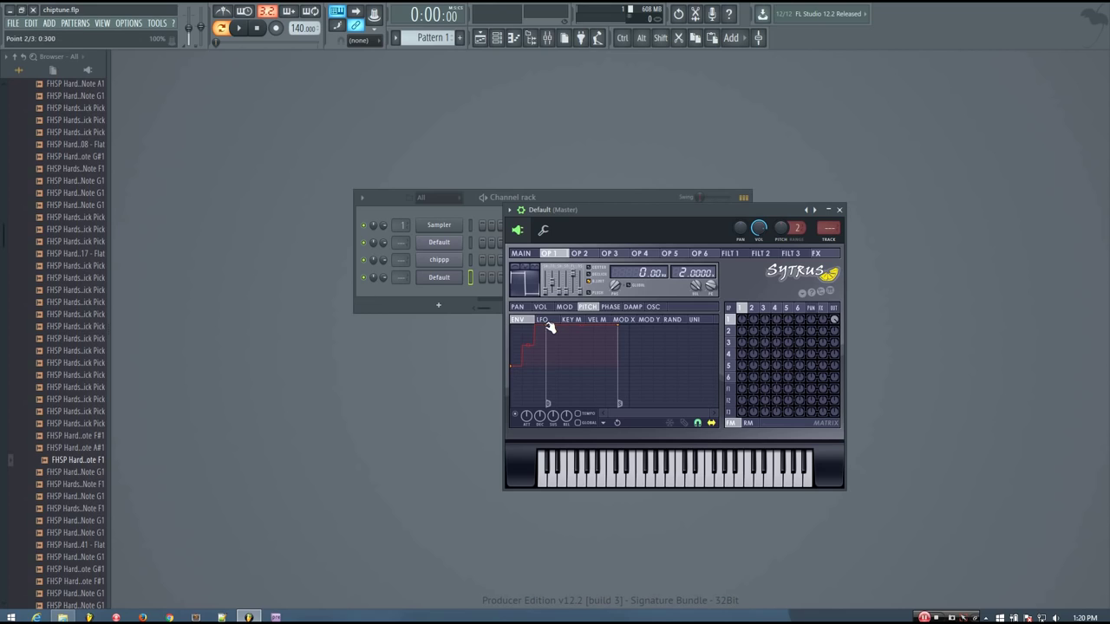
drag(549, 327, 551, 336)
drag(528, 344, 543, 330)
key(b)
Lower the pitch envelope's attack time scale and audition the faster pitch rise with notes
drag(527, 414, 527, 443)
key(b)
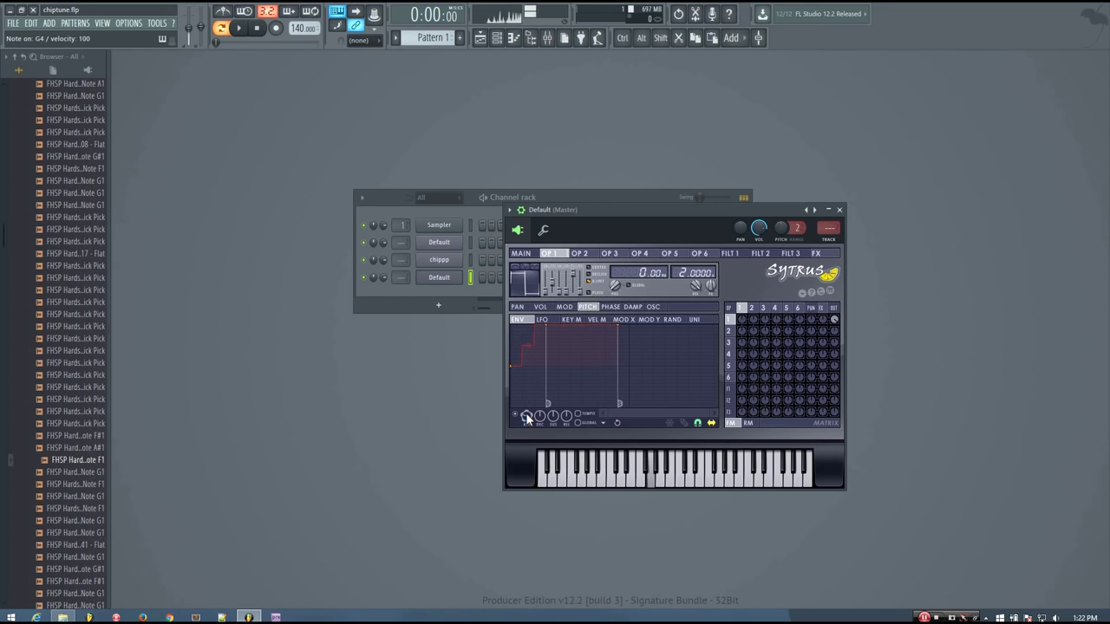
key(b)
key(z)
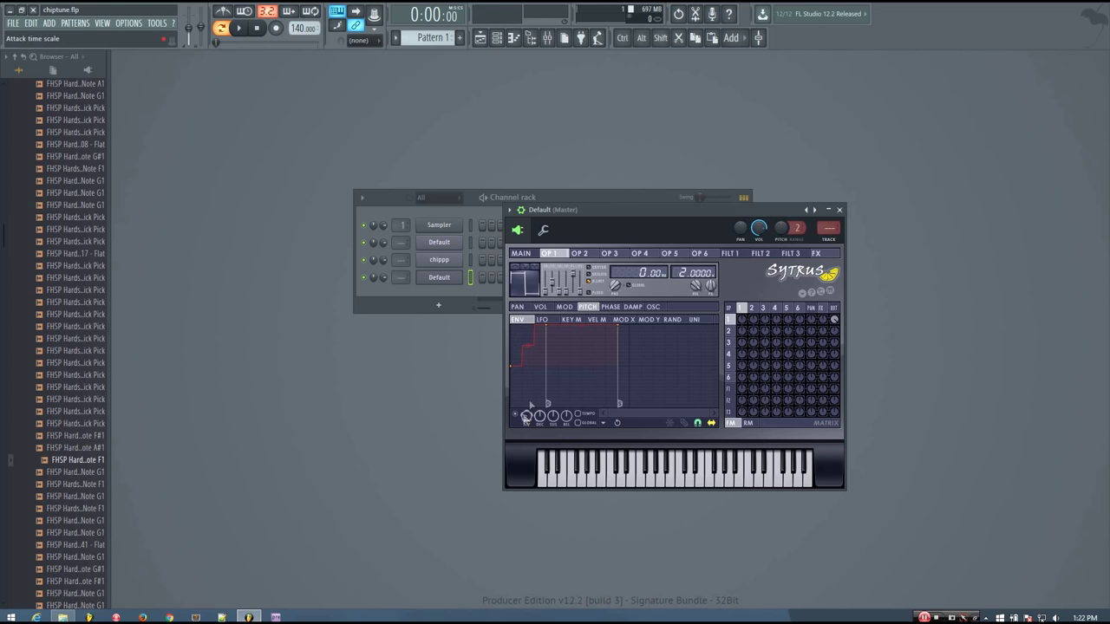
Shorten operator 1's volume envelope decay slightly, testing the sound with notes
click(542, 308)
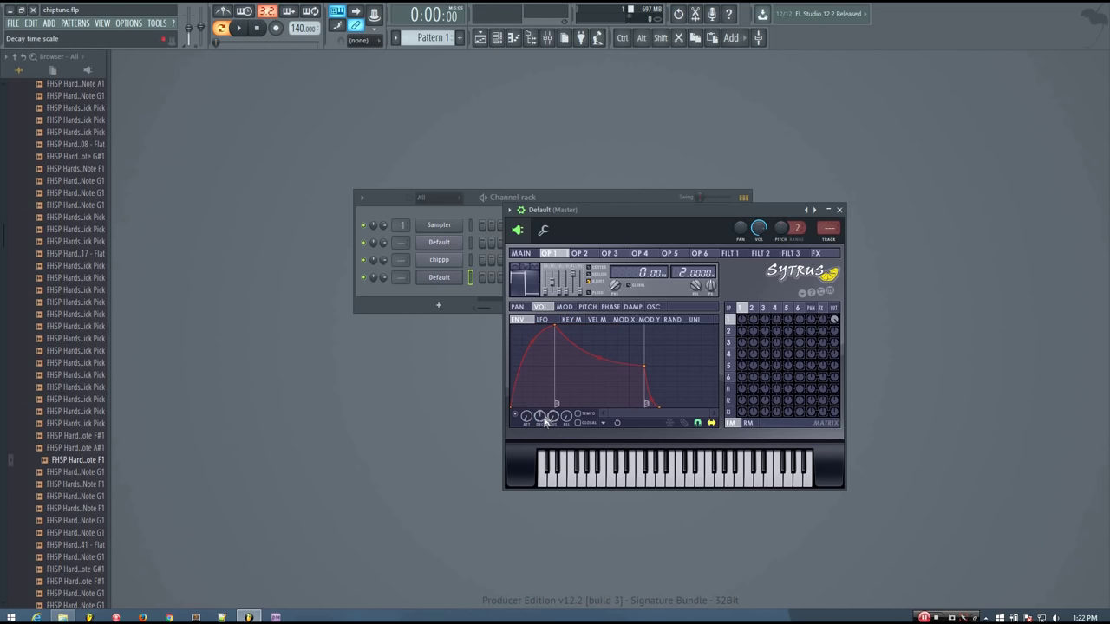
drag(541, 416, 541, 413)
key(z)
key(n)
key(d)
key(z)
key(z)
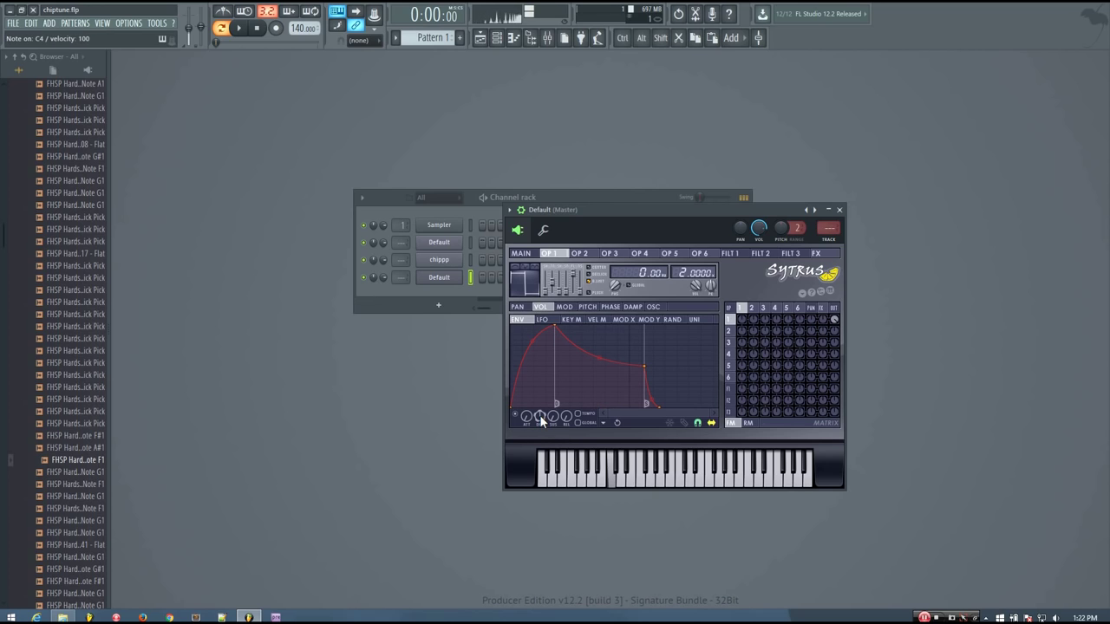
key(b)
drag(541, 416, 538, 415)
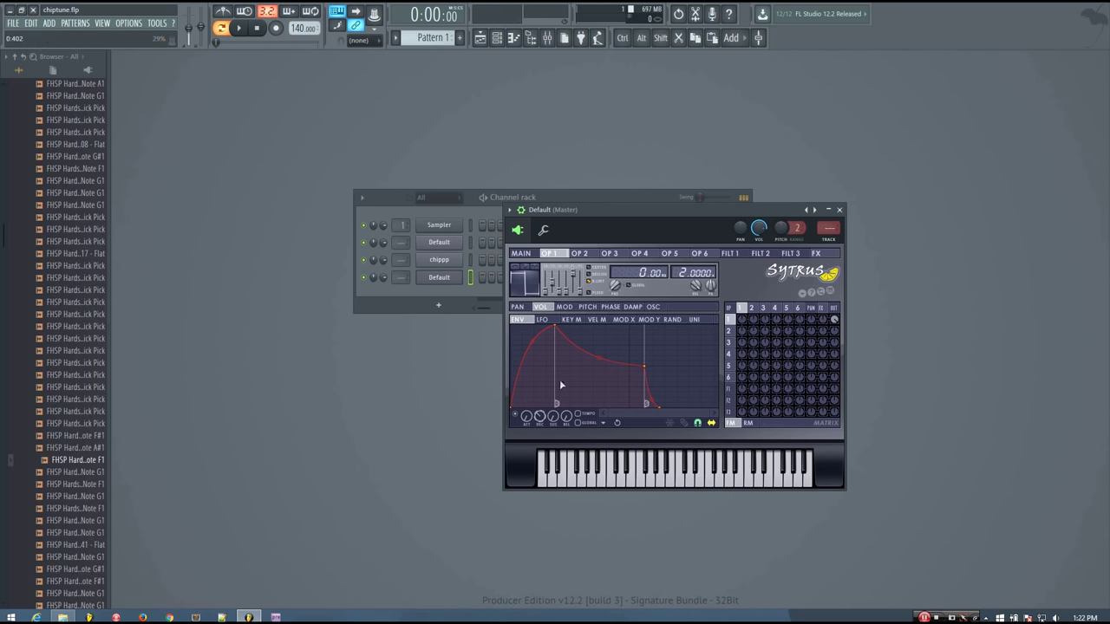
Add one more stair to the pitch envelope's attack and fine-tune operator 1's pitch envelope amount
click(587, 307)
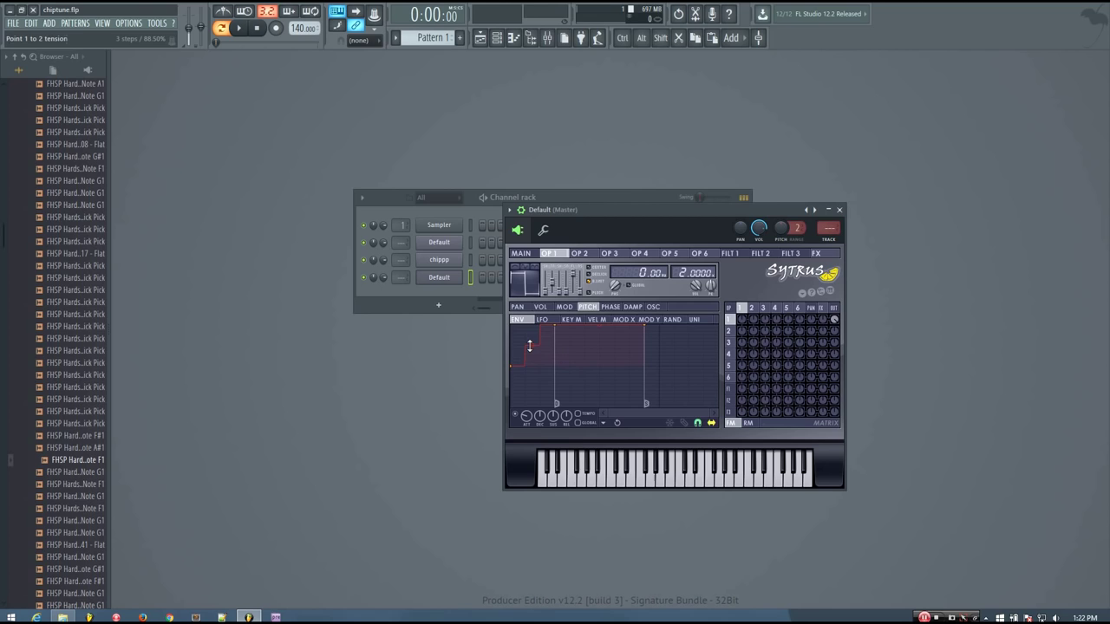
drag(532, 346, 531, 347)
drag(711, 285, 710, 282)
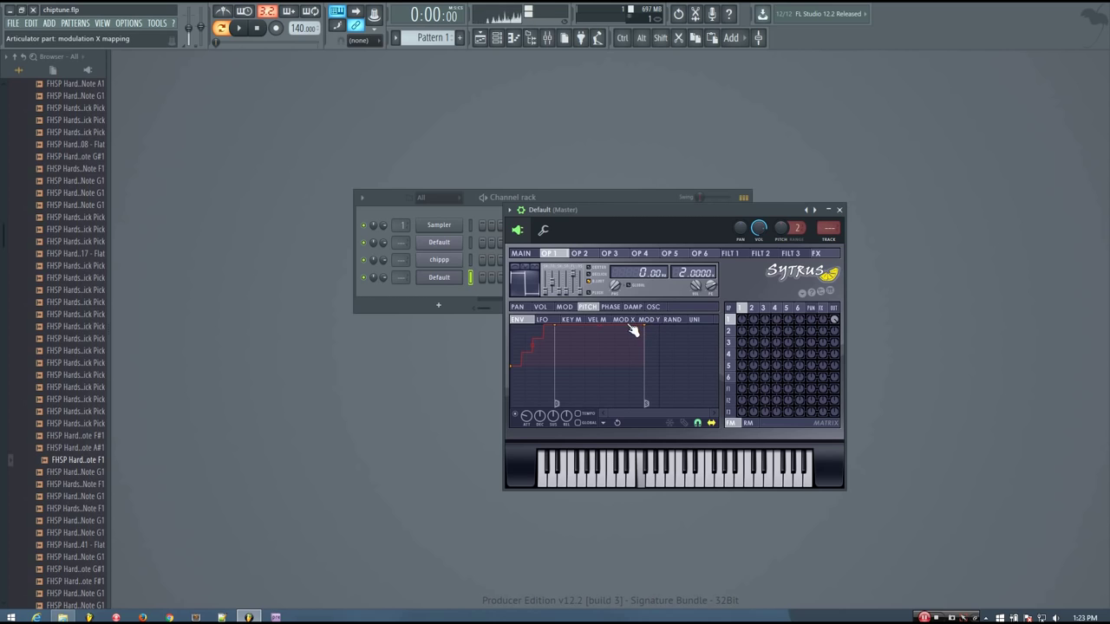
Readjust operator 1's volume envelope decay scale and return to the pitch envelope
click(540, 307)
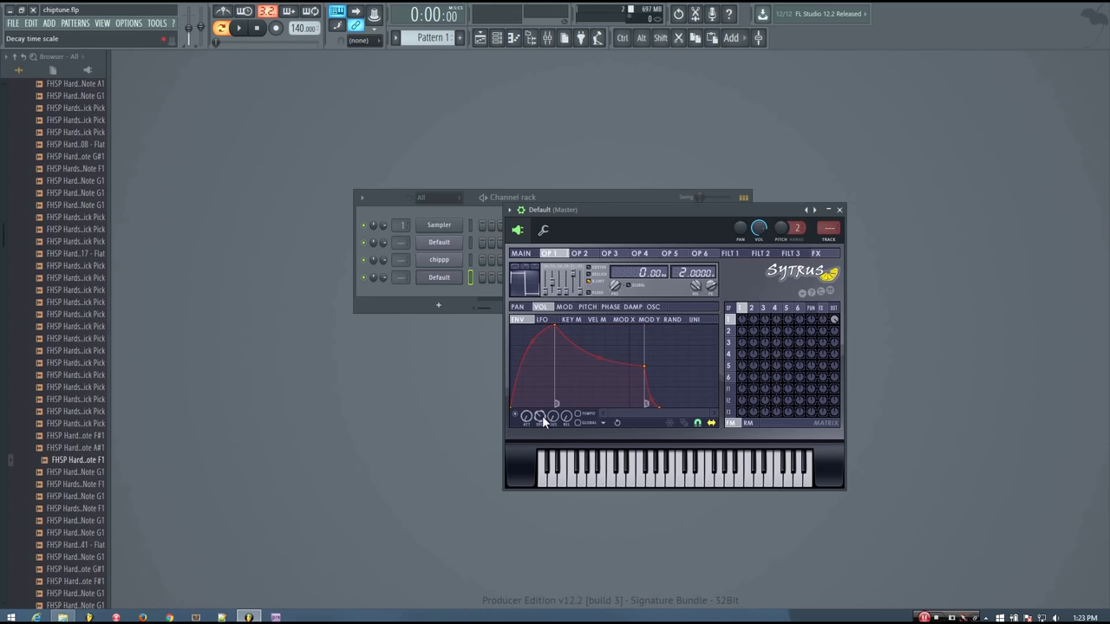
drag(542, 416, 542, 425)
drag(604, 365, 643, 366)
click(593, 311)
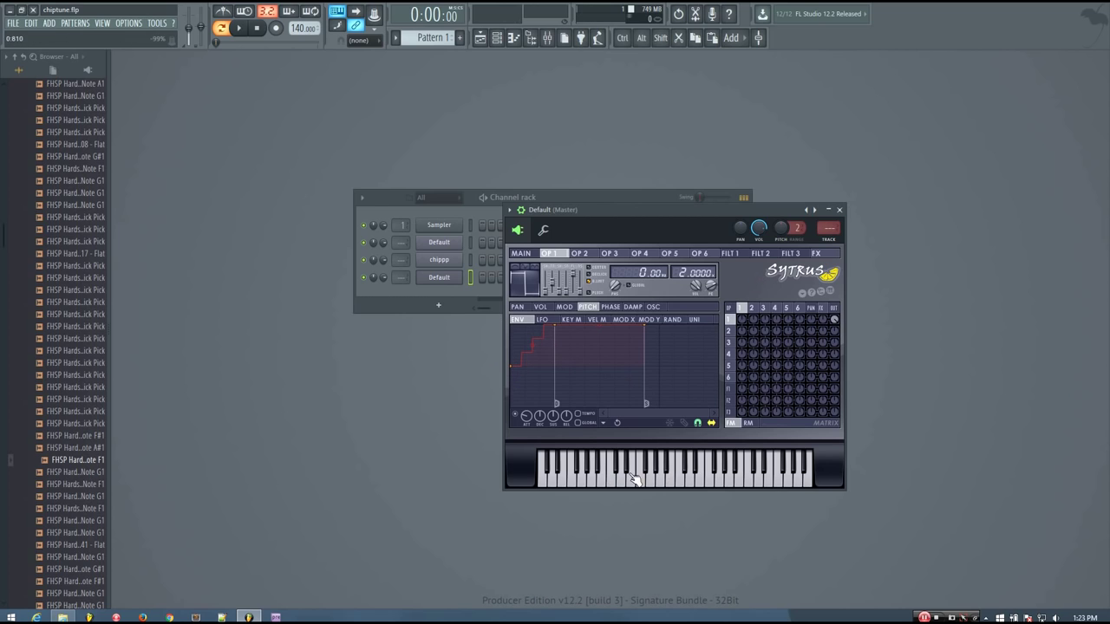
Add more, finer stairs to the pitch envelope's attack, test them with notes, and adjust operator 1's pitch envelope amount
drag(530, 345, 532, 343)
key(b)
key(n)
key(z)
drag(534, 346, 532, 353)
key(z)
click(710, 288)
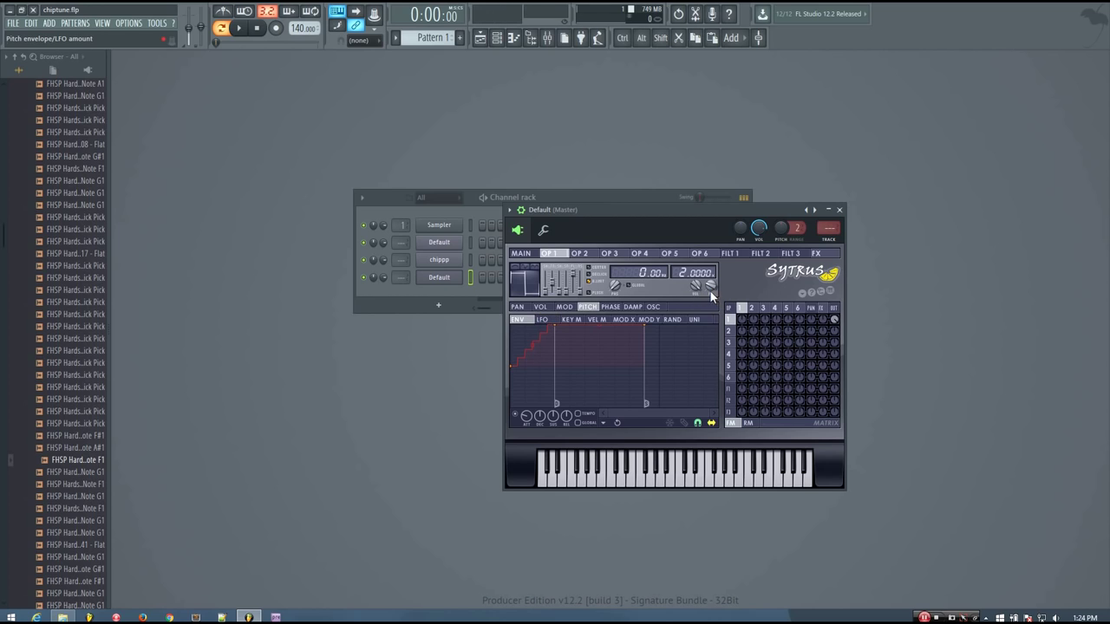
drag(710, 290, 710, 276)
Bring up operator 1's volume envelope and audition the current sound with several notes
click(545, 320)
click(540, 308)
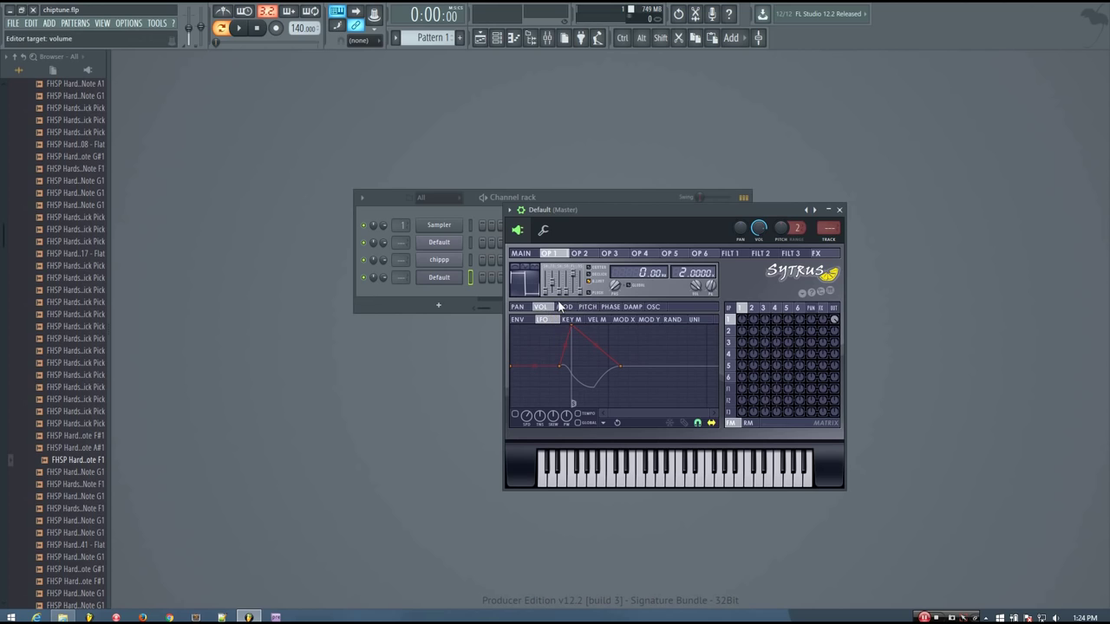
click(519, 321)
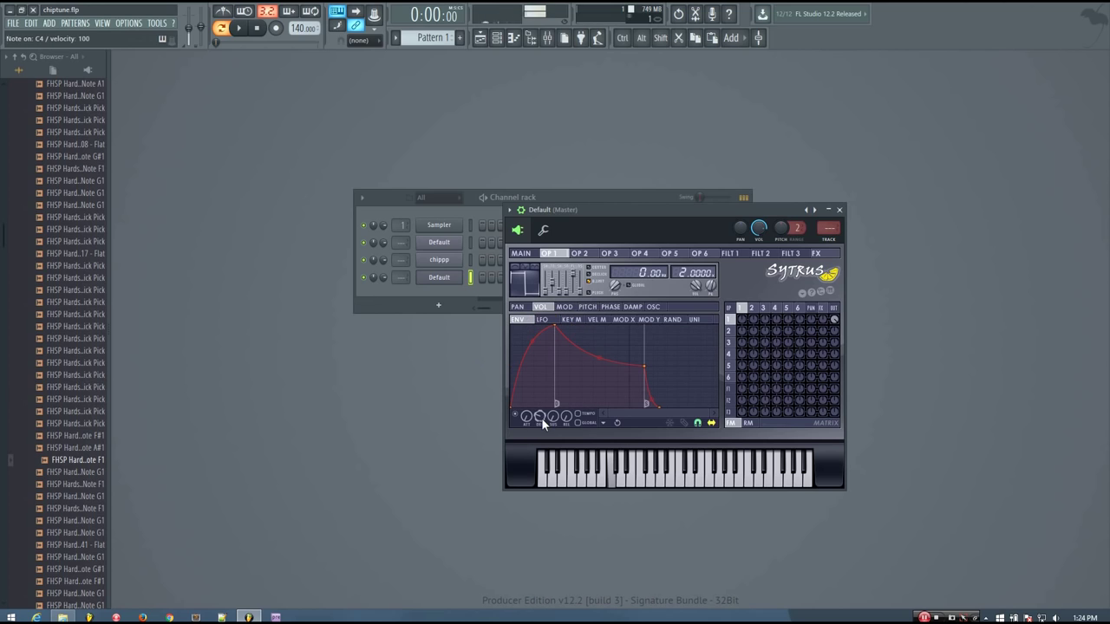
key(d)
key(b)
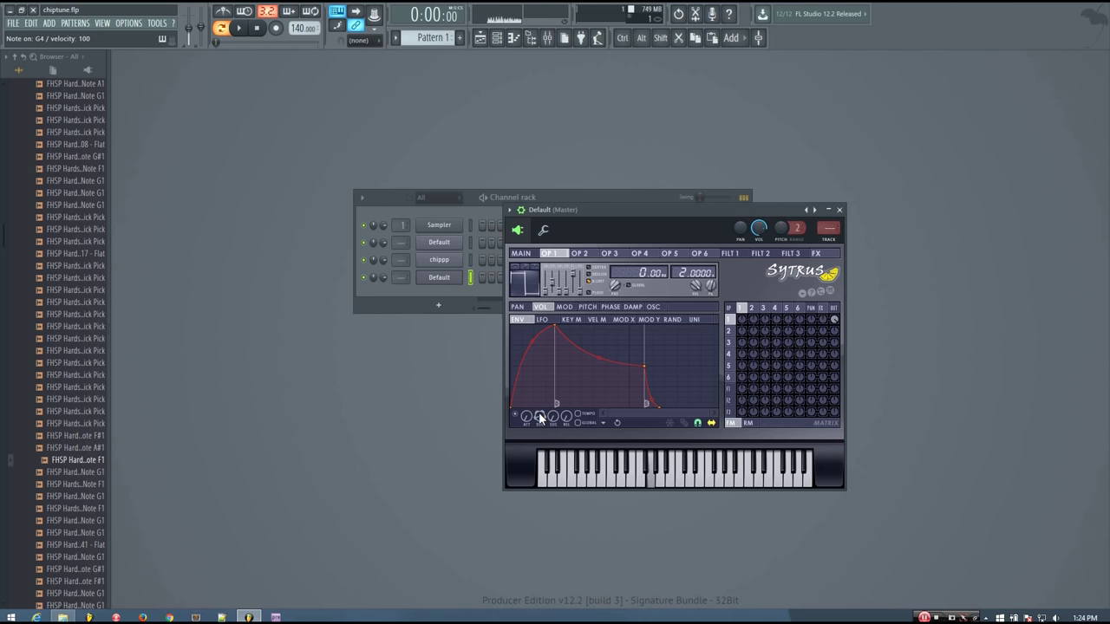
key(z)
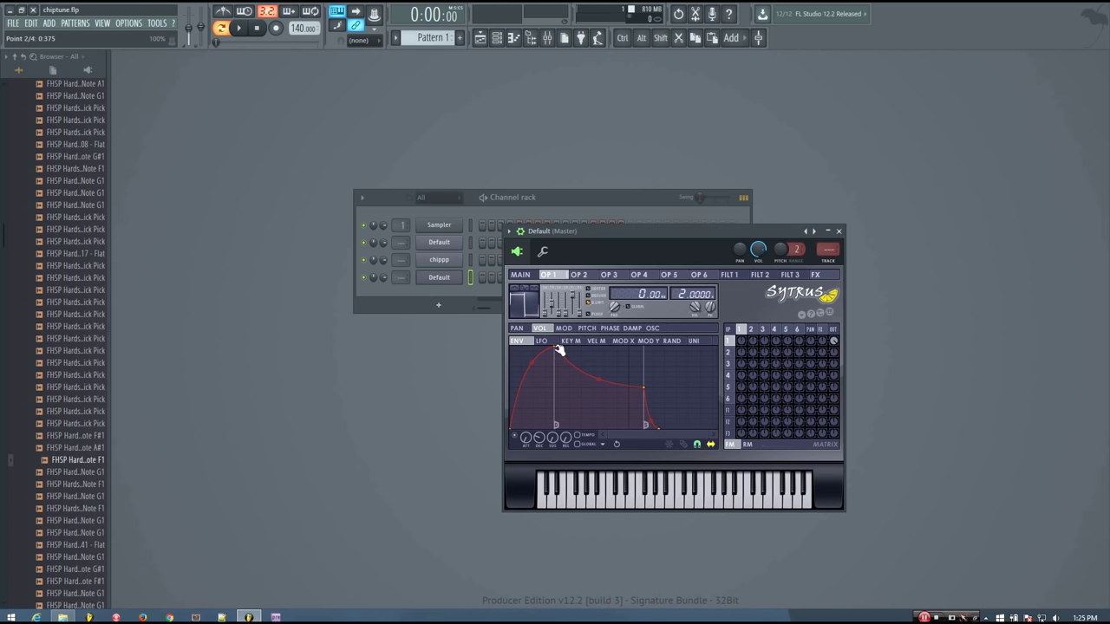
Check the curve mode options of the pitch envelope's attack peak point and audition a note
click(588, 329)
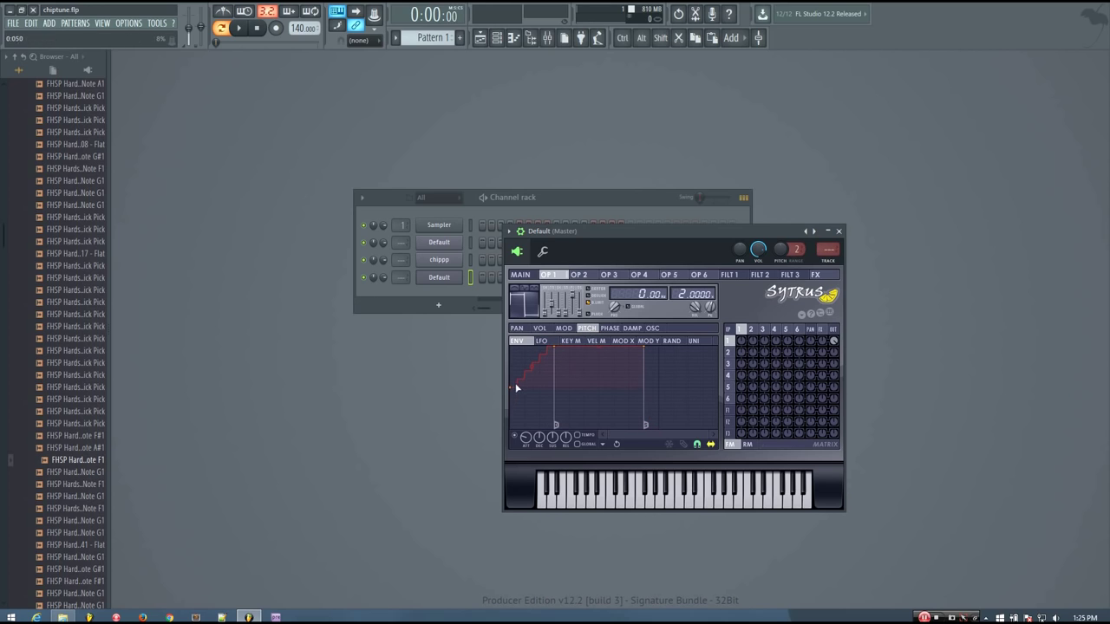
right_click(555, 347)
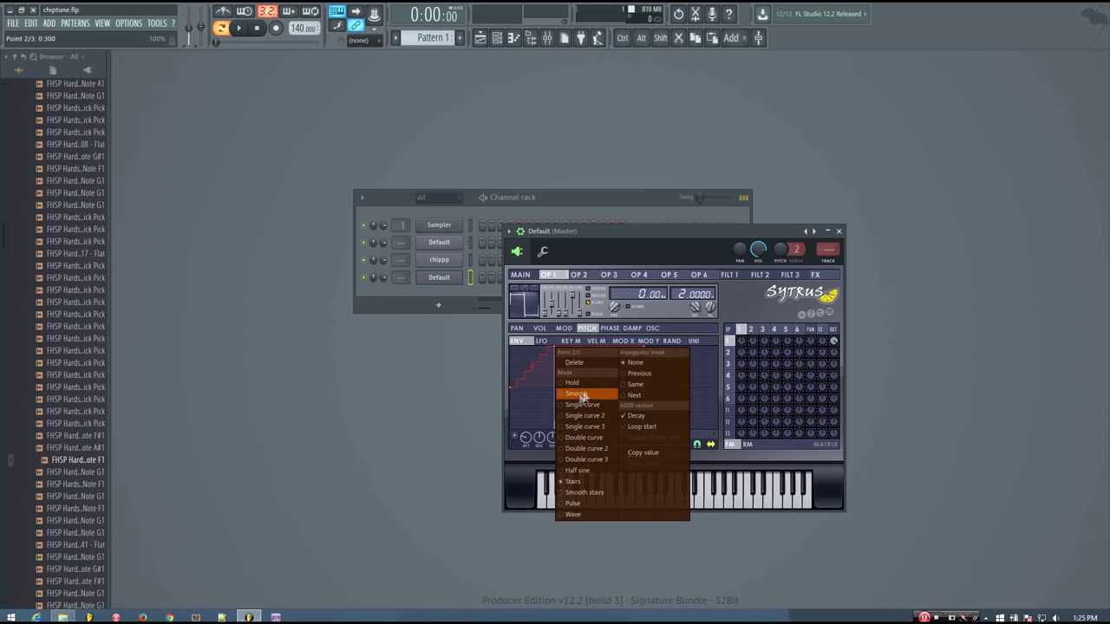
click(533, 392)
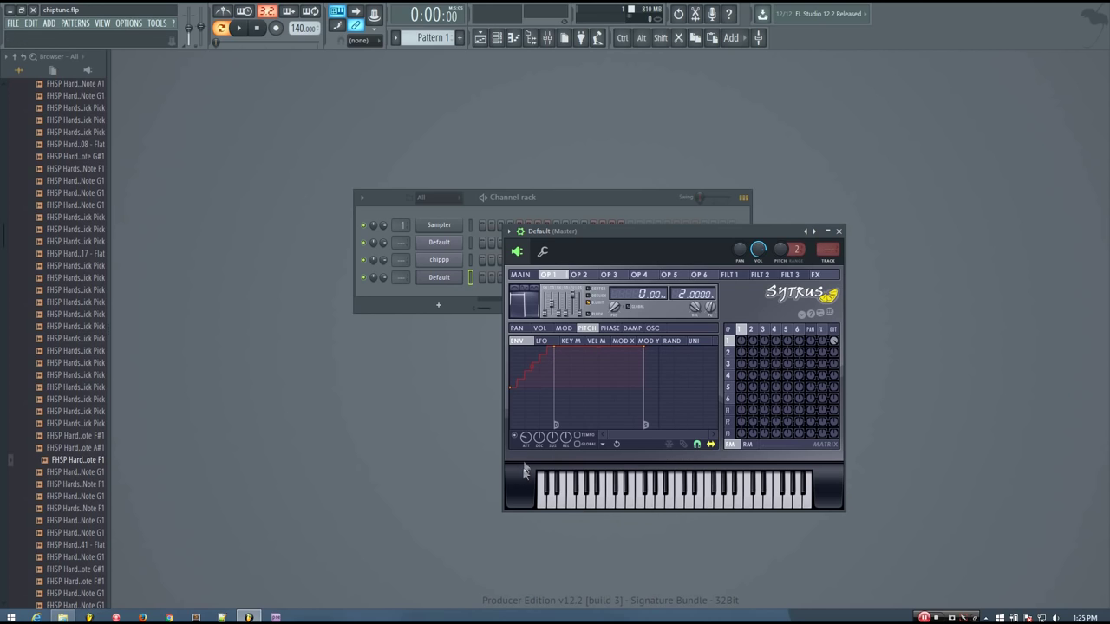
key(z)
Reduce the pitch envelope's attack to fewer, larger stairs and fine-tune the pitch envelope amount, testing the sound with notes
drag(527, 367, 529, 364)
drag(710, 310, 710, 304)
drag(657, 228, 623, 243)
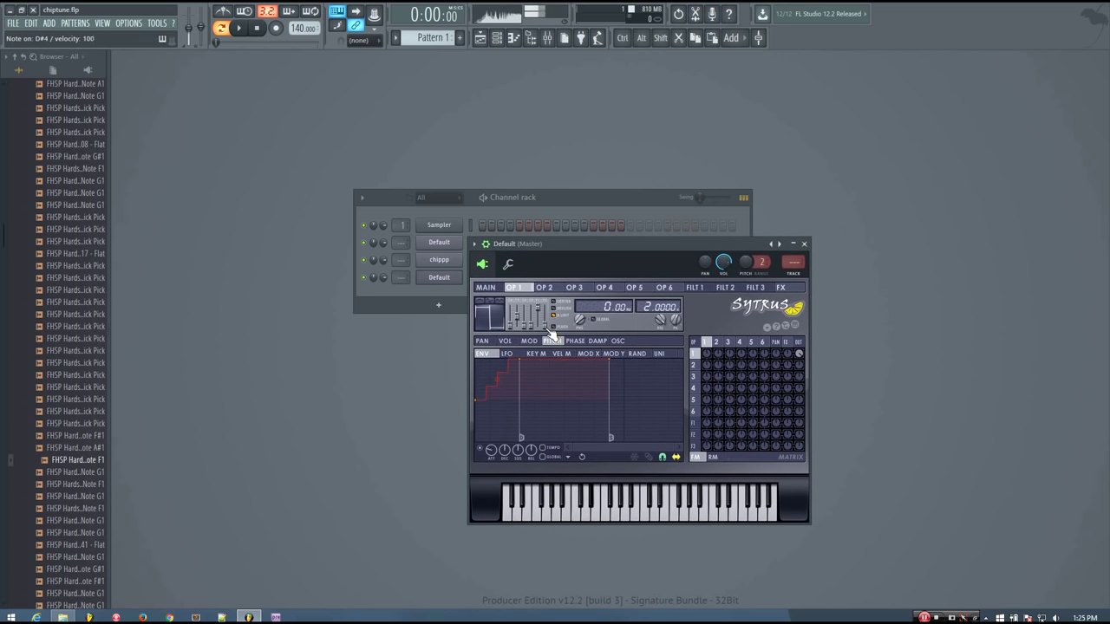
key(z)
key(b)
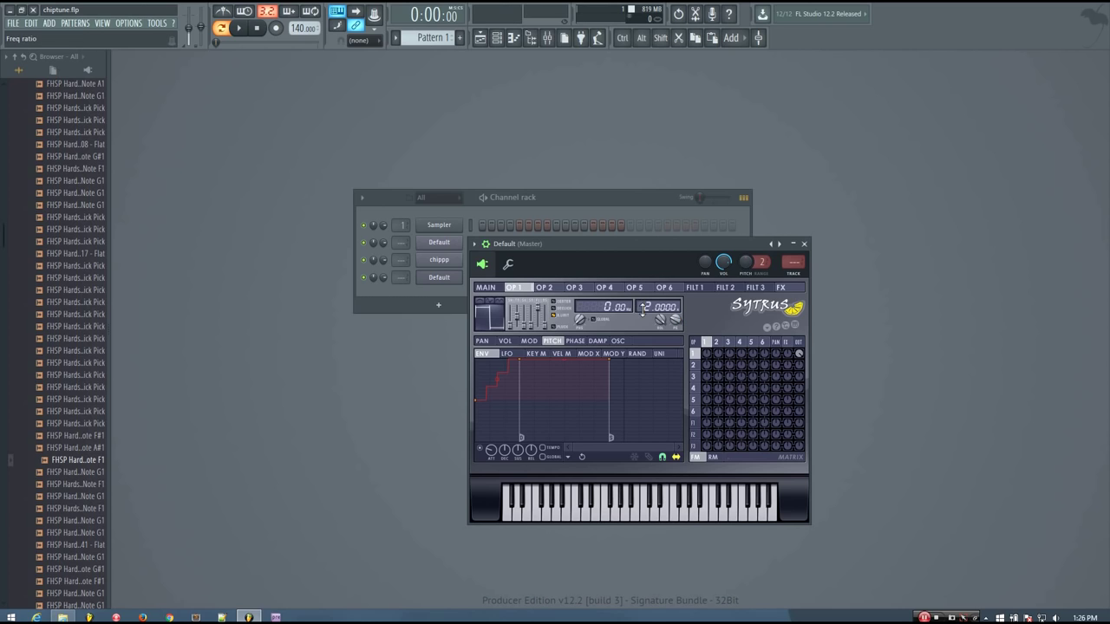